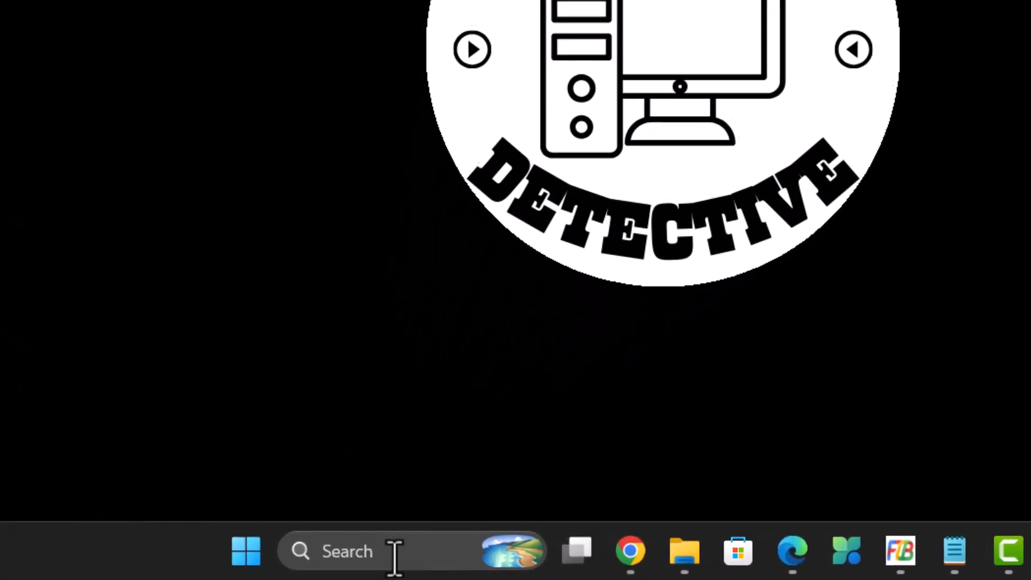
# Search for Registry Editor and open it.
pyautogui.click(372, 564)
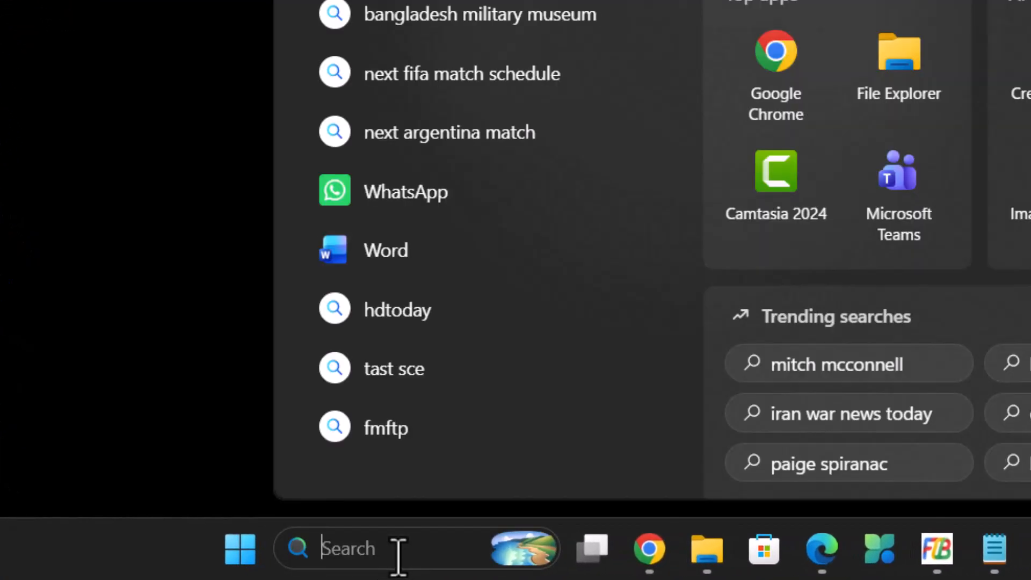
pyautogui.write('reg')
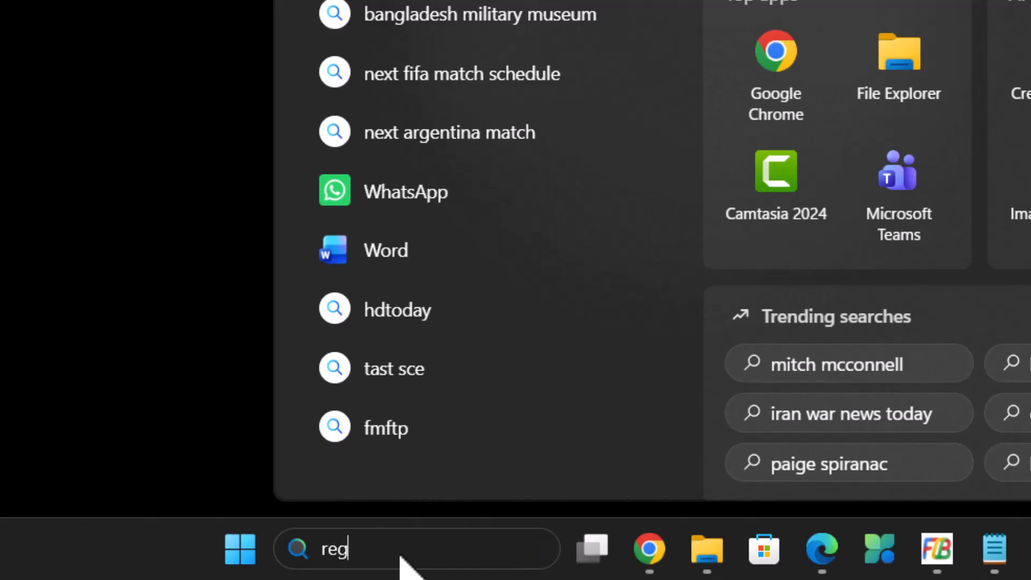
pyautogui.write('edi')
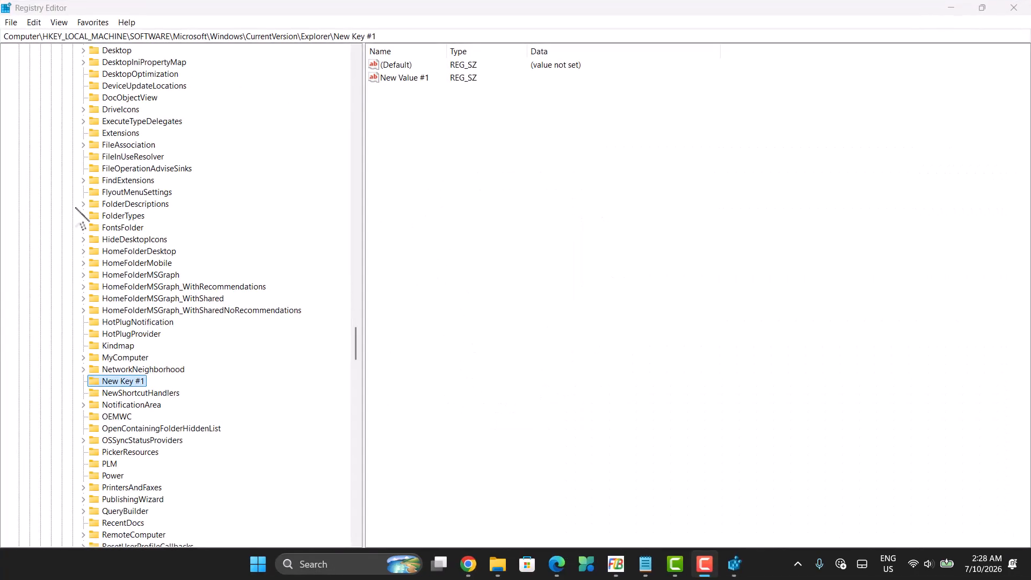
# Copy the path from the notes and navigate to HKEY_LOCAL_MACHINE\Software\Microsoft\Windows\CurrentVersion\Explorer.
pyautogui.scroll(12, 69, 207)
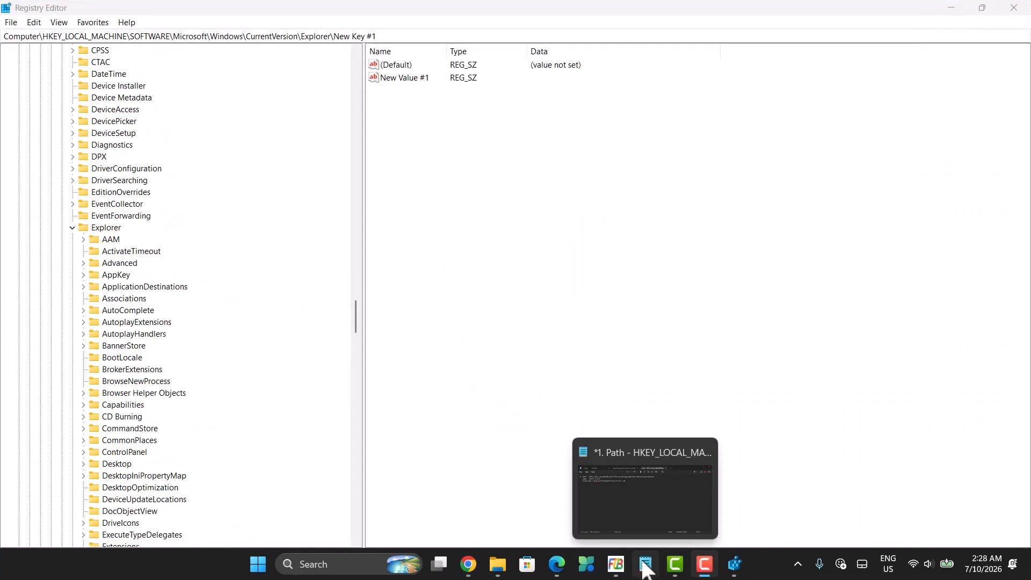
pyautogui.click(646, 569)
pyautogui.moveTo(209, 114); pyautogui.dragTo(586, 113)
pyautogui.hotkey('ctrl', 'c')
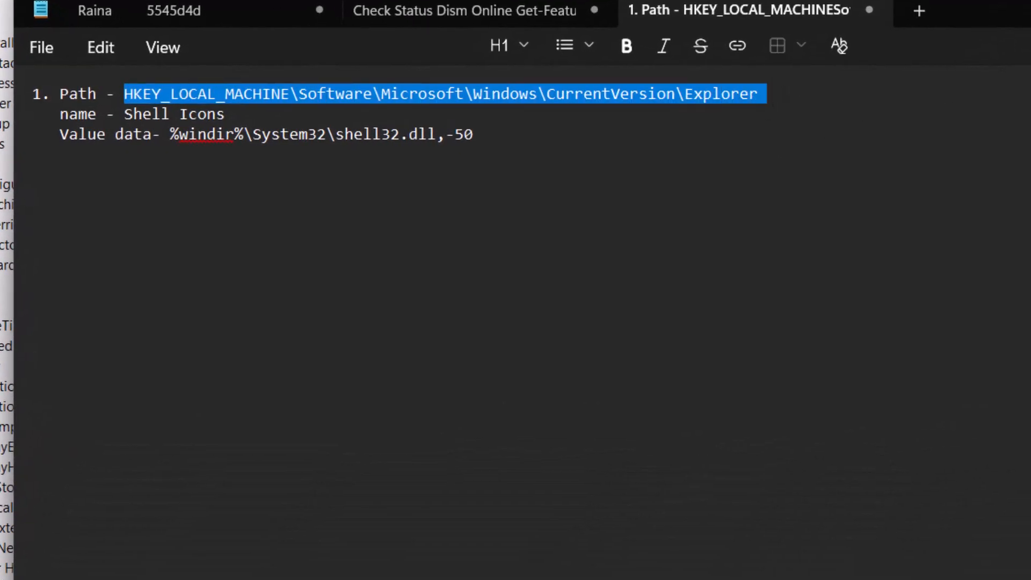
pyautogui.click(646, 569)
pyautogui.click(264, 46)
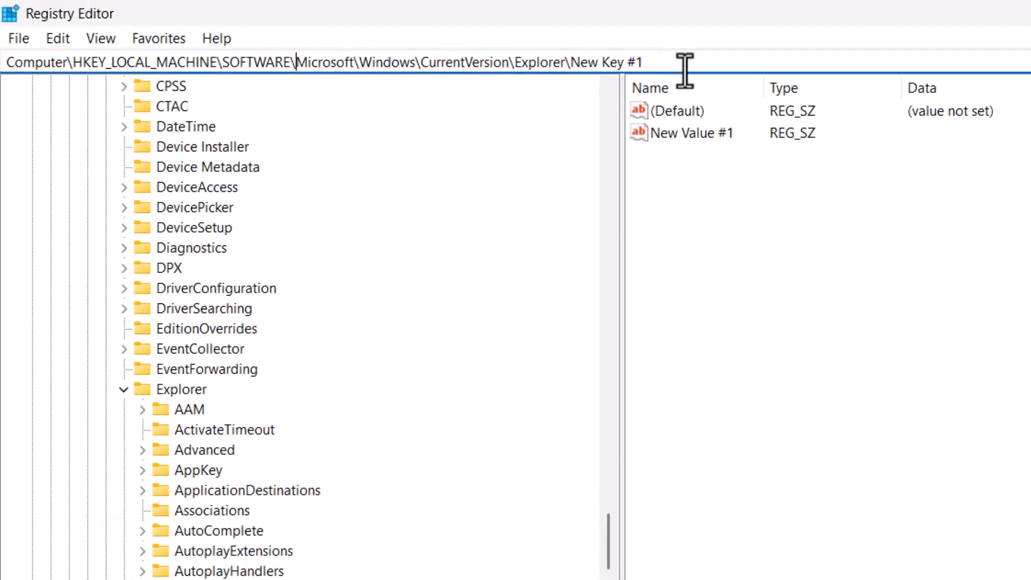
pyautogui.moveTo(662, 64); pyautogui.dragTo(3, 87)
pyautogui.hotkey('ctrl', 'v')
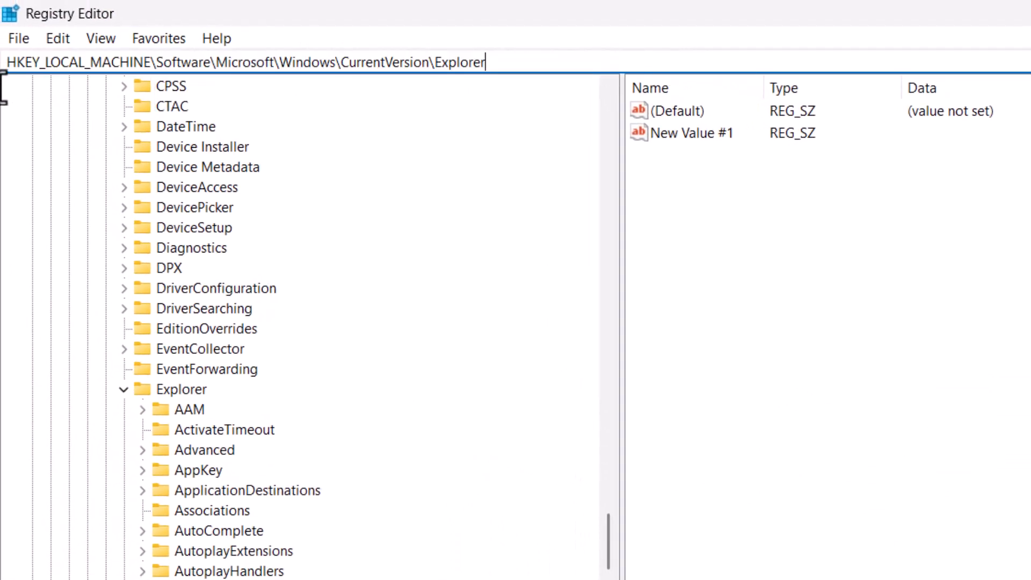
pyautogui.press('Return')
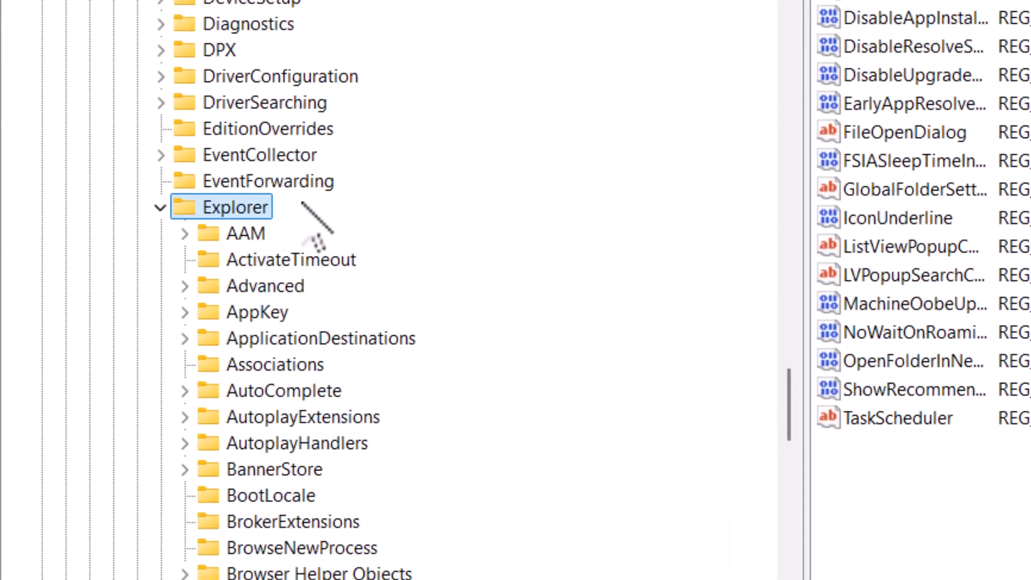
# Create a new key under Explorer and name it Shell Icons, copying the name from the notes.
pyautogui.rightClick(234, 209)
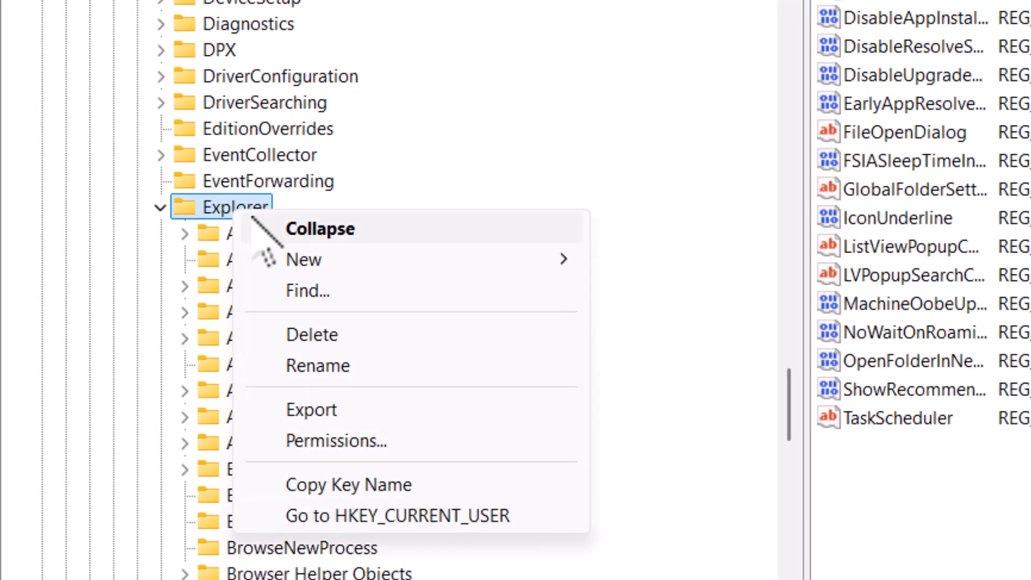
pyautogui.moveTo(320, 258)
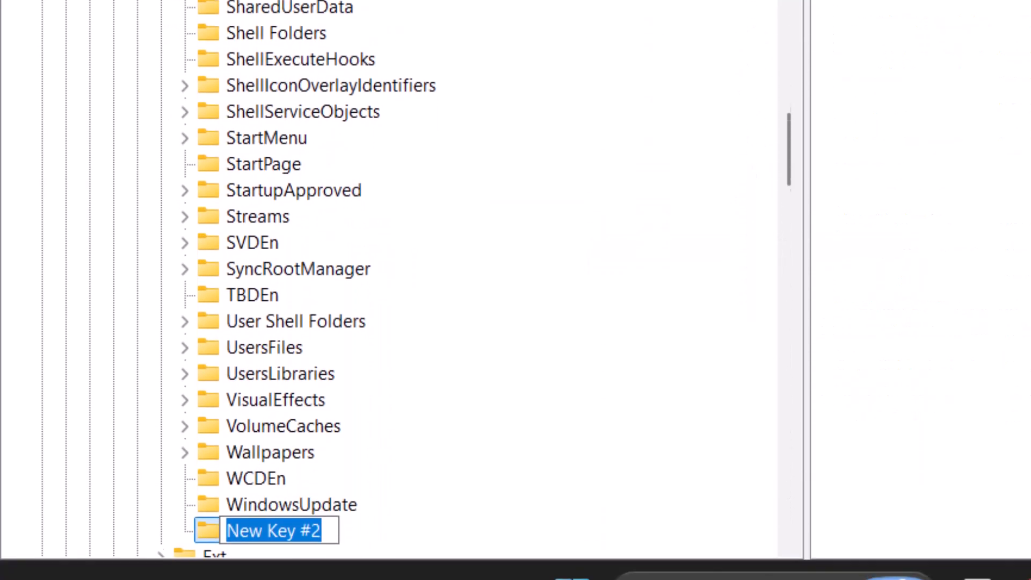
pyautogui.scroll(-2, 244, 463)
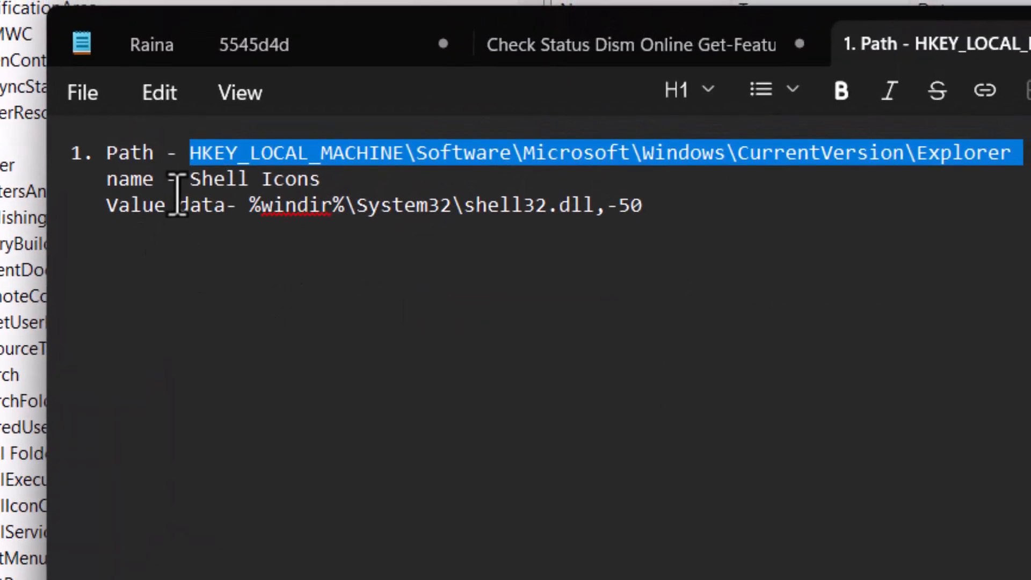
pyautogui.moveTo(189, 179); pyautogui.dragTo(347, 189)
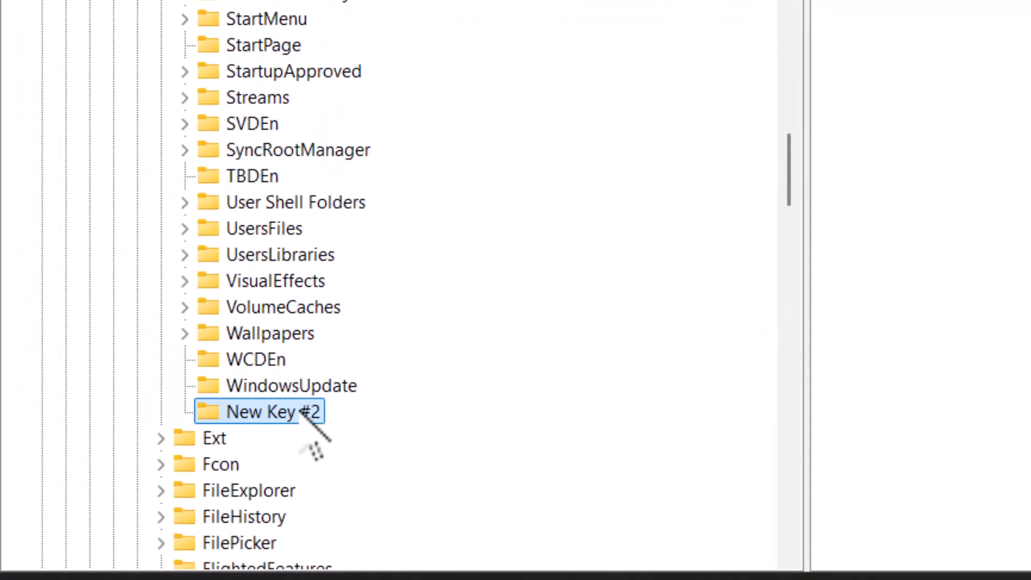
pyautogui.rightClick(303, 413)
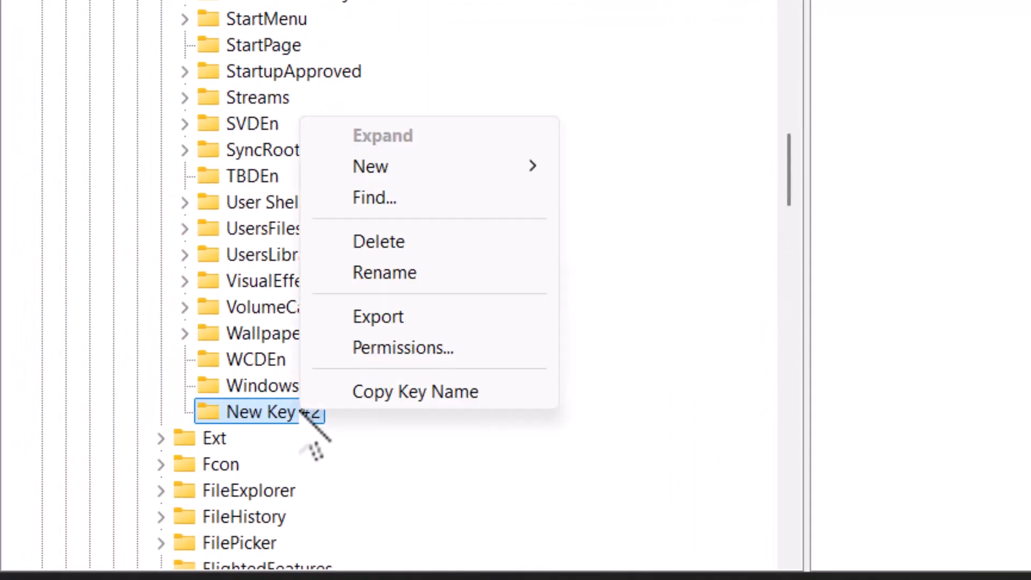
pyautogui.click(417, 278)
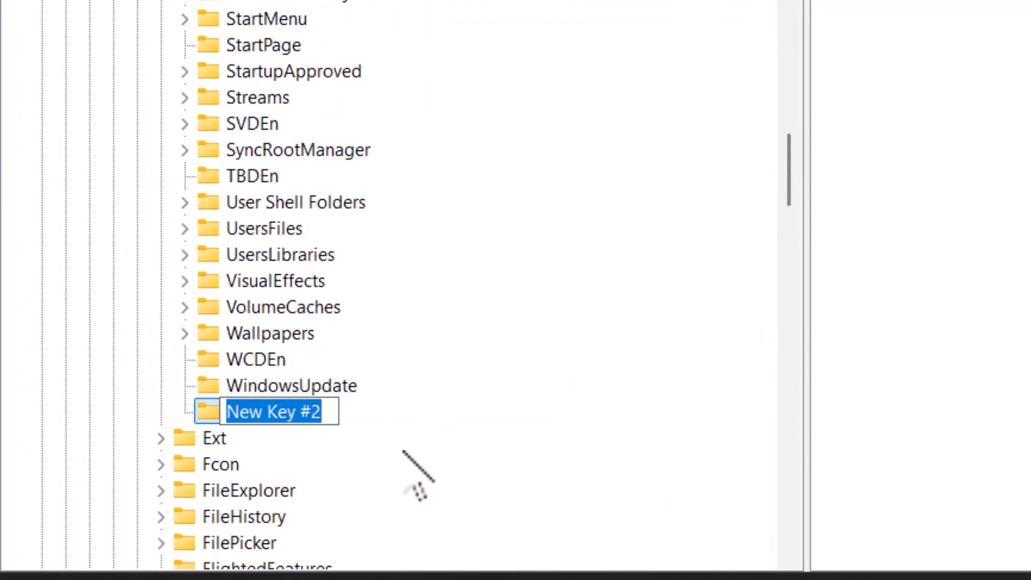
pyautogui.write('Shell Icons')
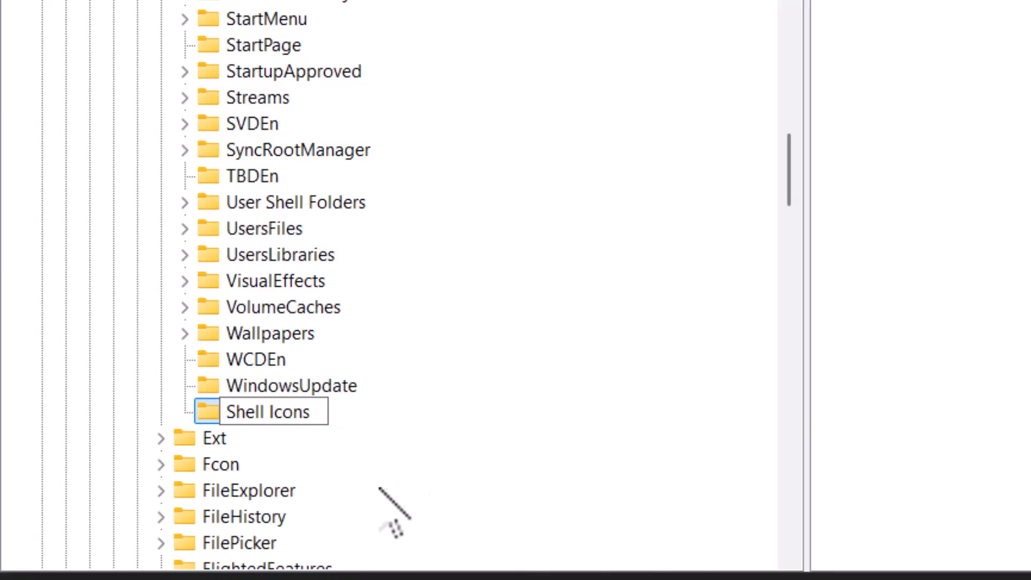
pyautogui.press('Return')
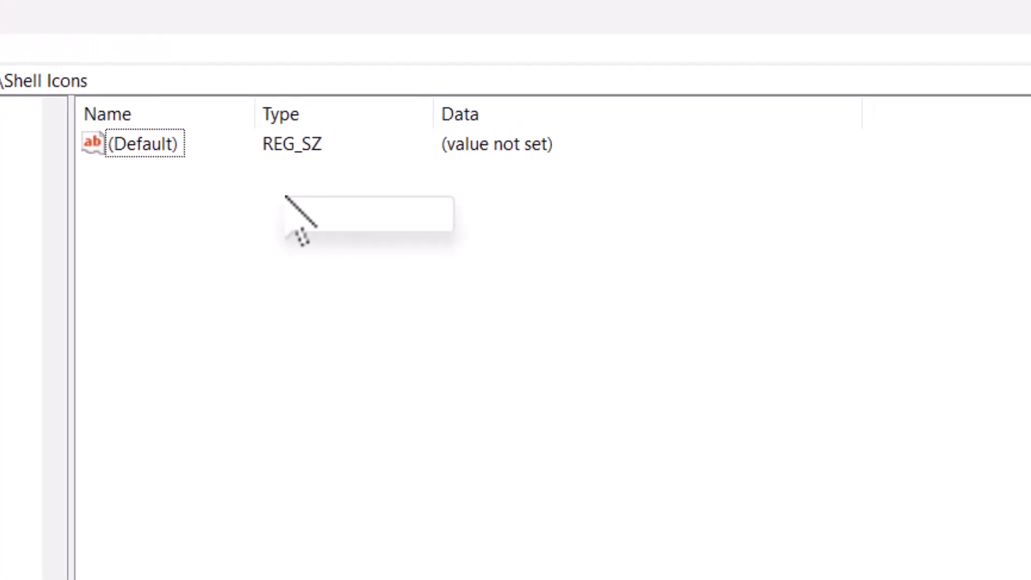
# Add a new string value named 29 inside the Shell Icons key.
pyautogui.moveTo(393, 216)
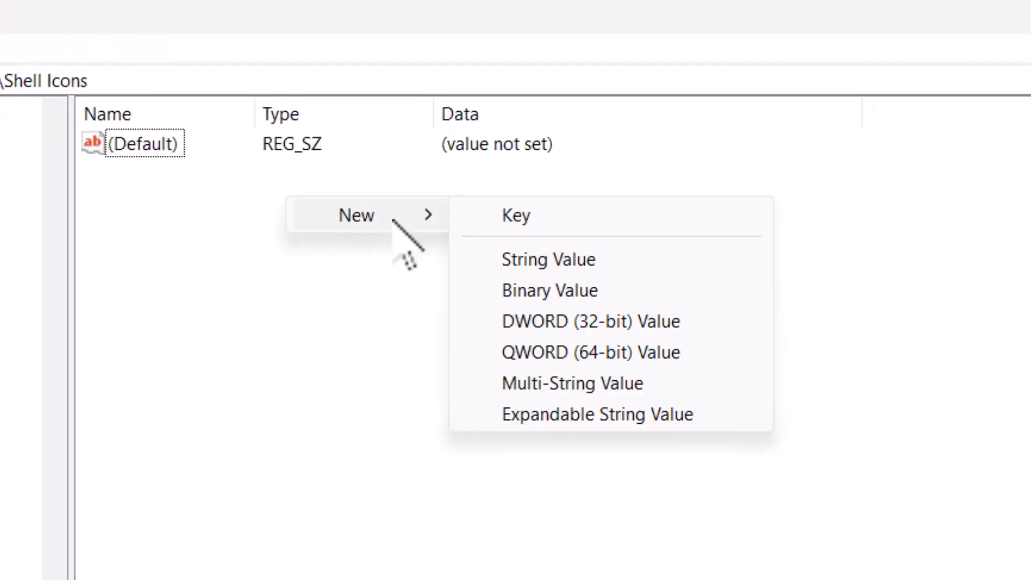
pyautogui.click(579, 261)
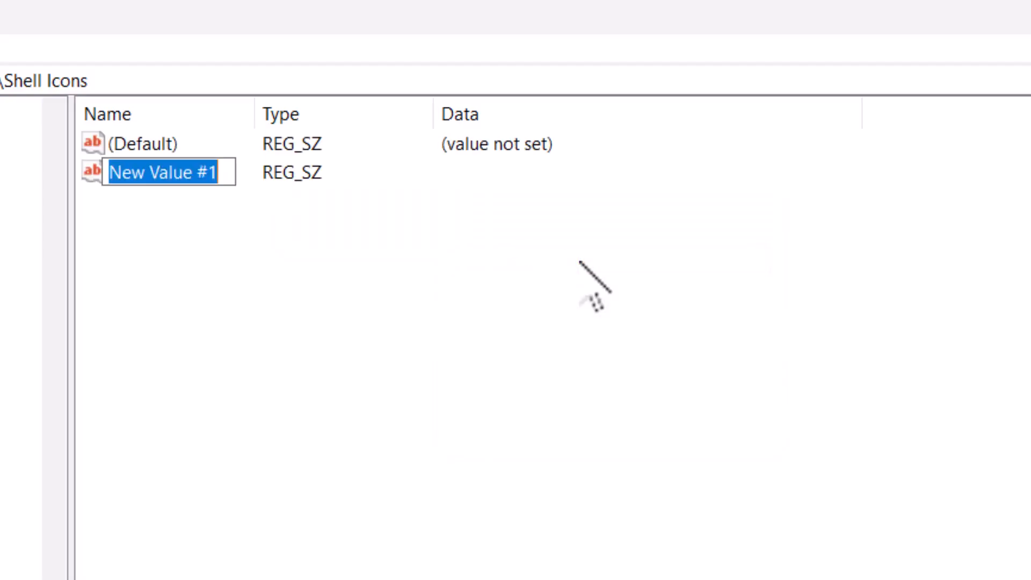
pyautogui.write('29')
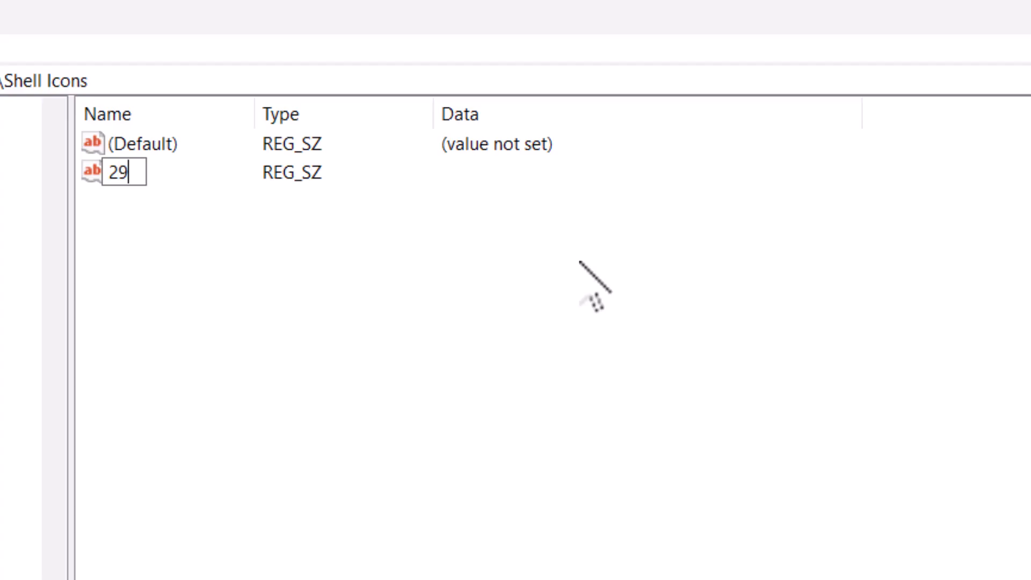
pyautogui.press('Return')
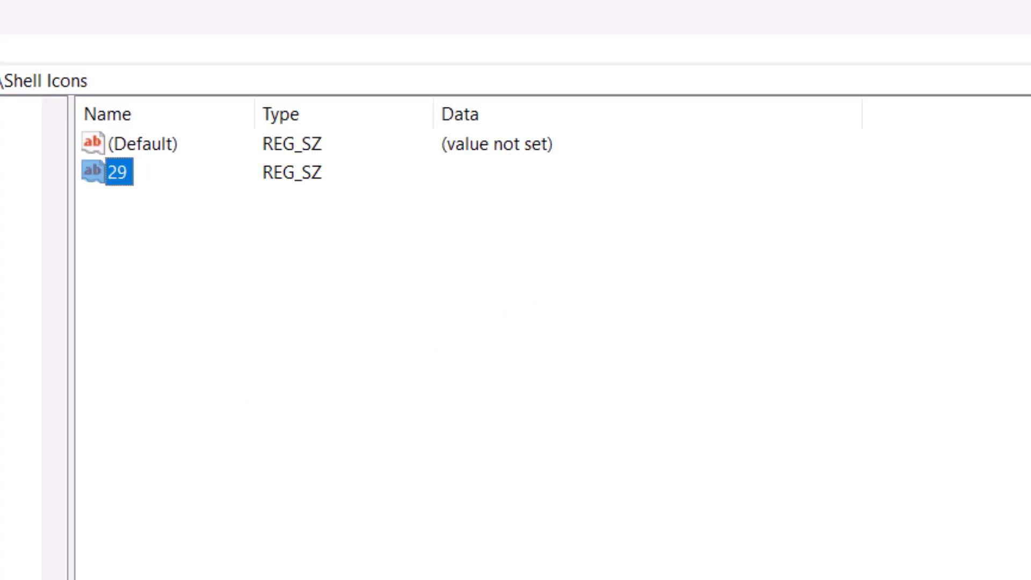
# Set the data of value 29 to %windir%\System32\shell32.dll,-50, copied from the notes.
pyautogui.press('Return')
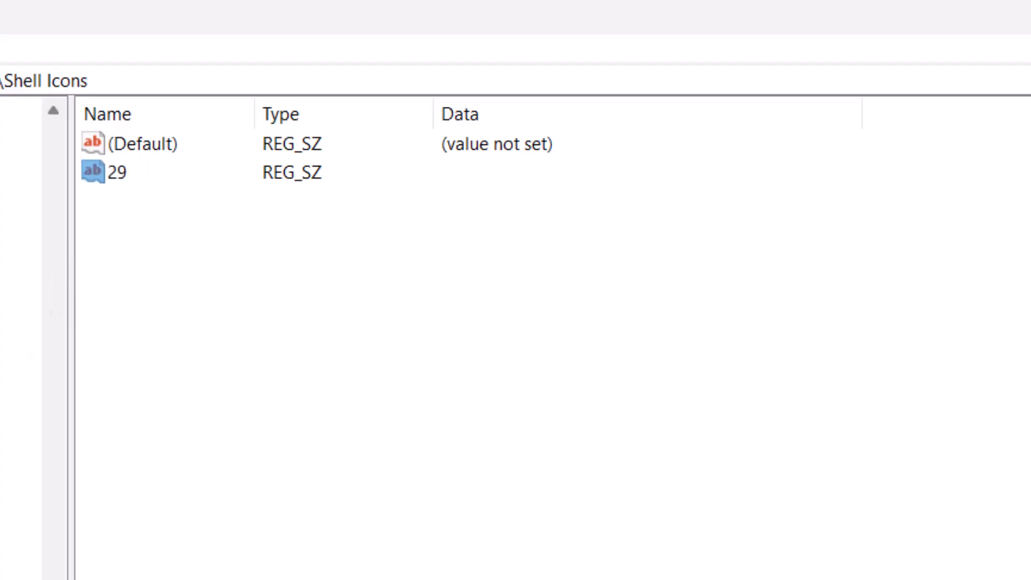
pyautogui.click(161, 167)
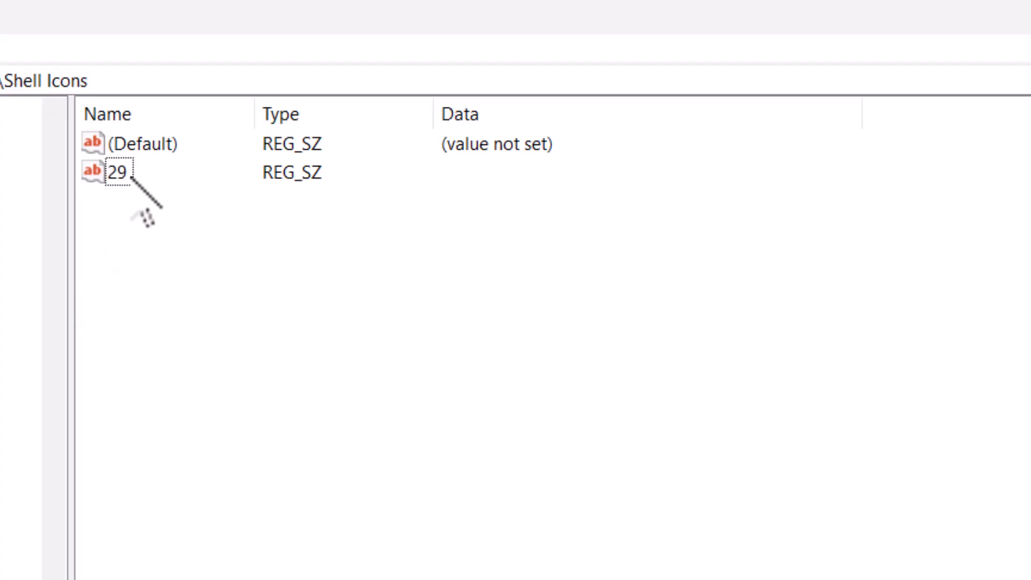
pyautogui.doubleClick(116, 173)
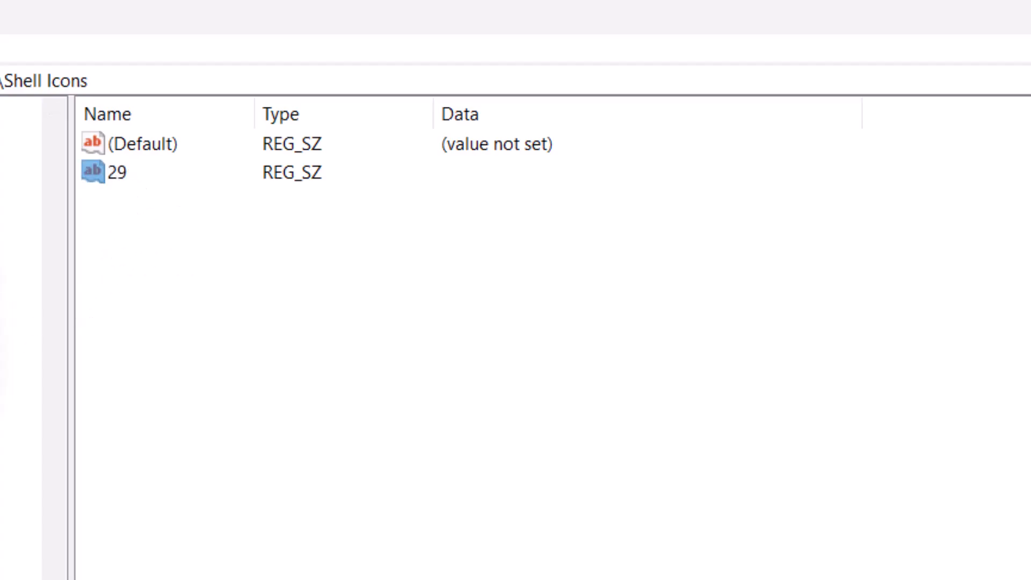
pyautogui.moveTo(283, 161); pyautogui.dragTo(369, 150)
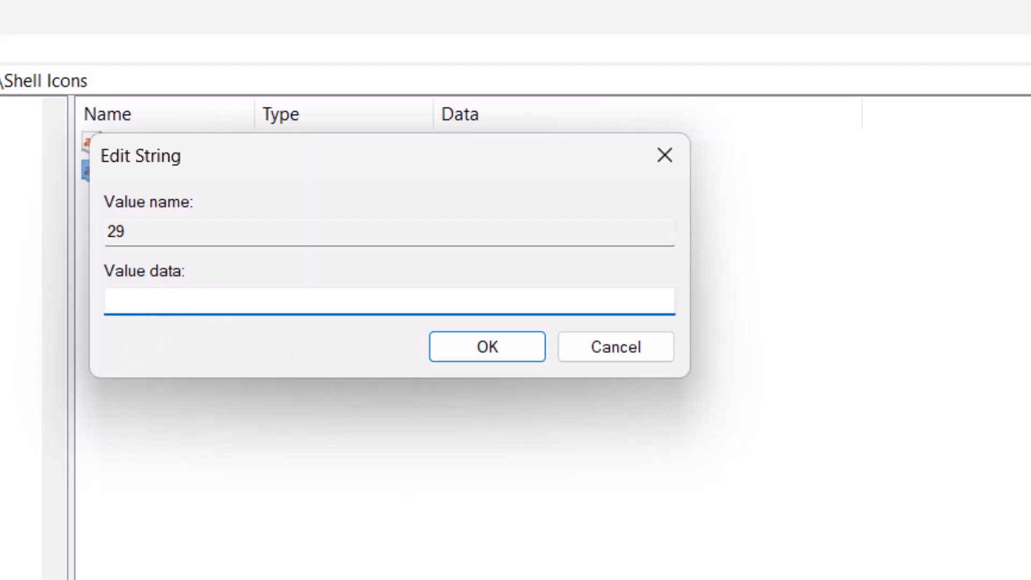
pyautogui.hotkey('alt', 'Tab')
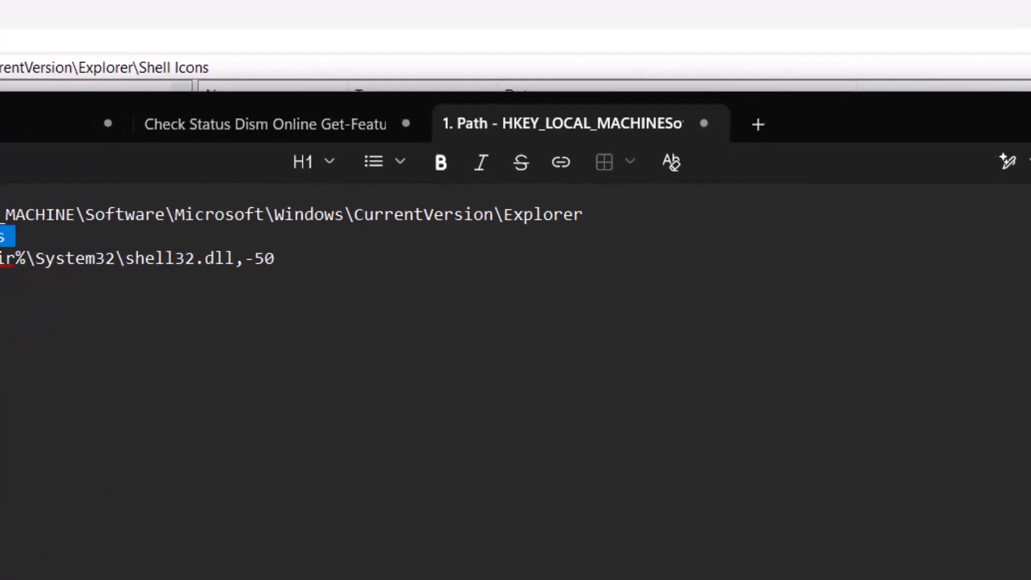
pyautogui.moveTo(142, 201); pyautogui.dragTo(457, 213)
pyautogui.hotkey('ctrl', 'c')
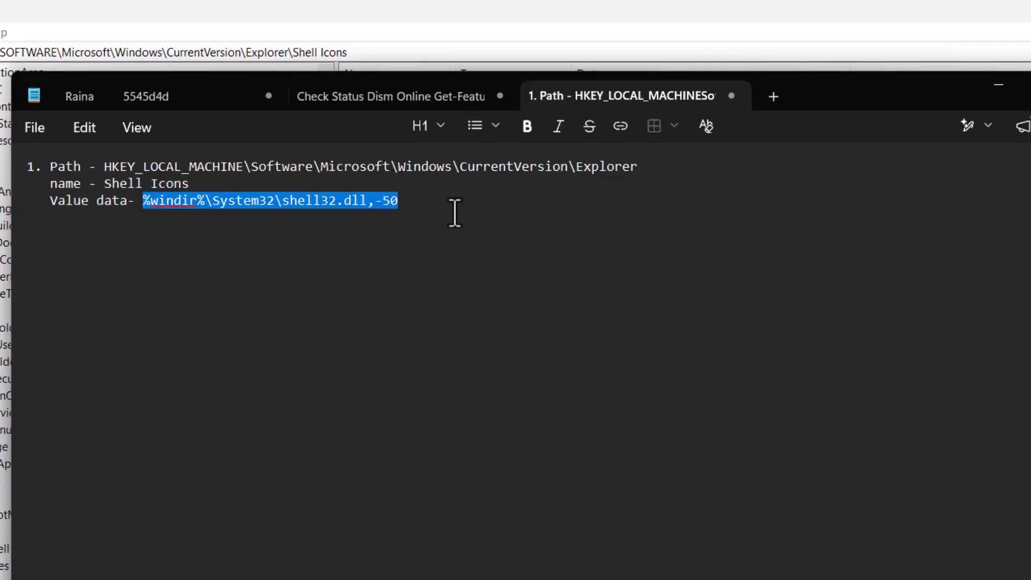
pyautogui.click(997, 86)
pyautogui.hotkey('ctrl', 'v')
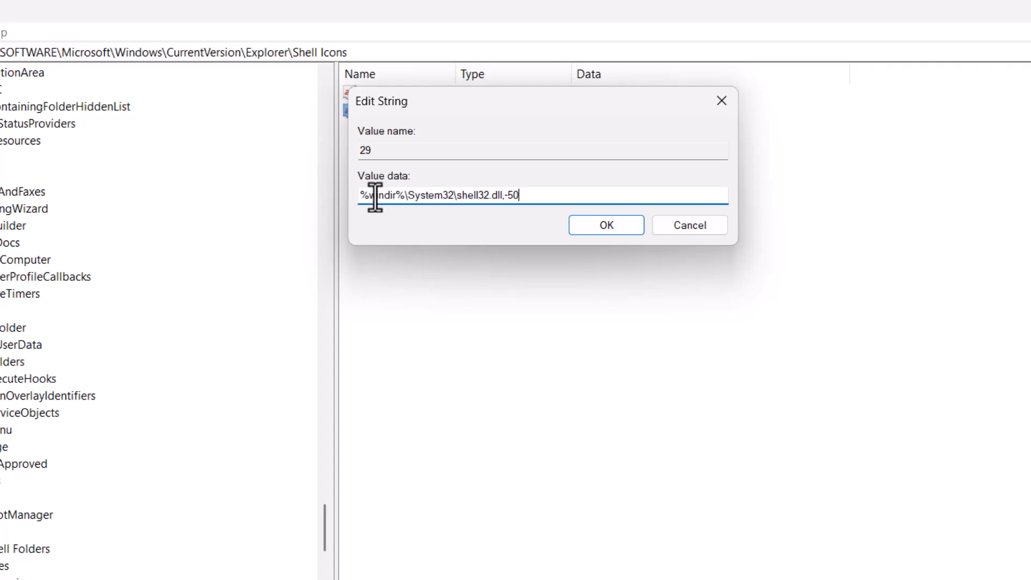
pyautogui.click(615, 227)
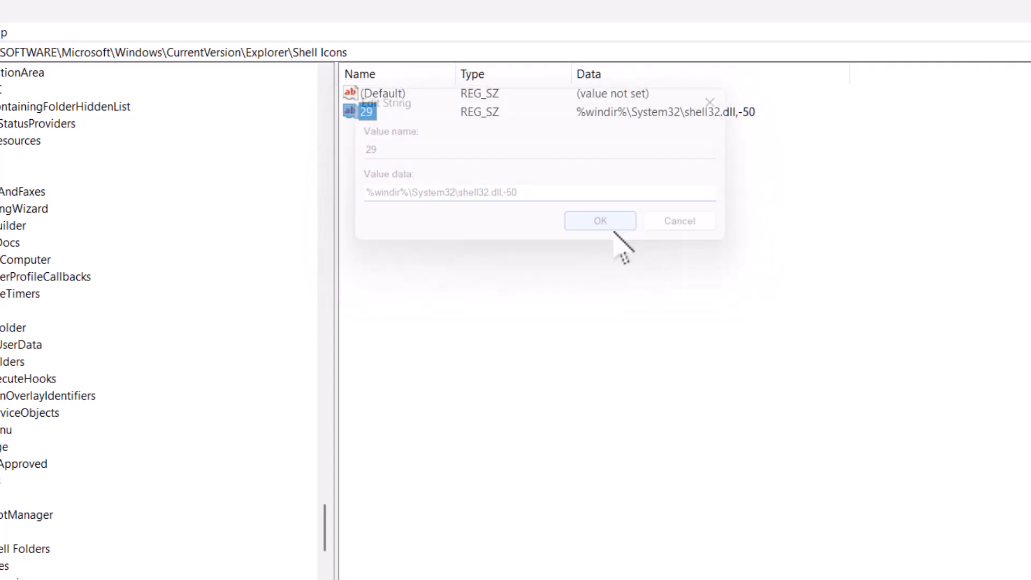
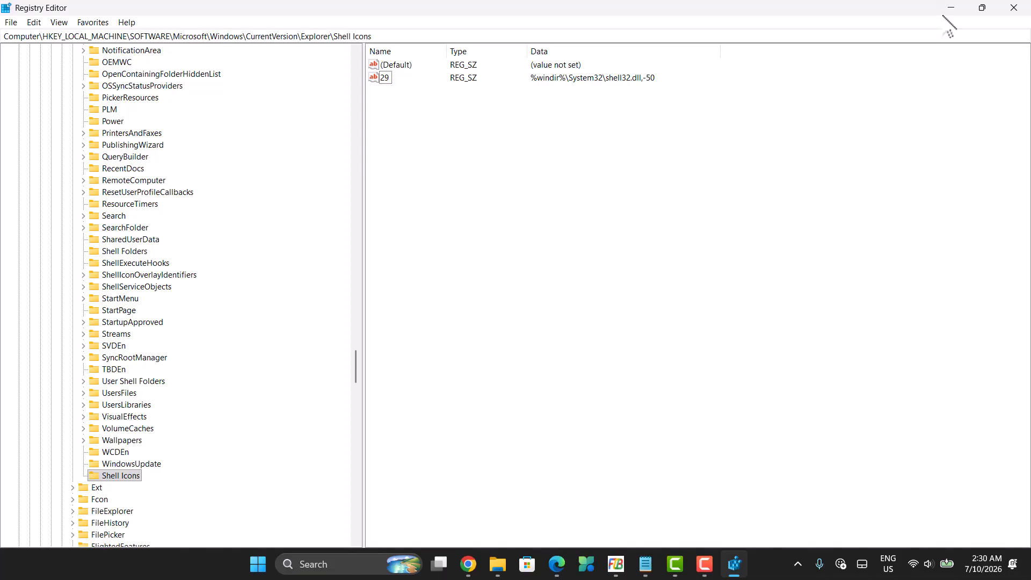
# Minimize Registry Editor and open Task Manager by searching for task.
pyautogui.click(951, 7)
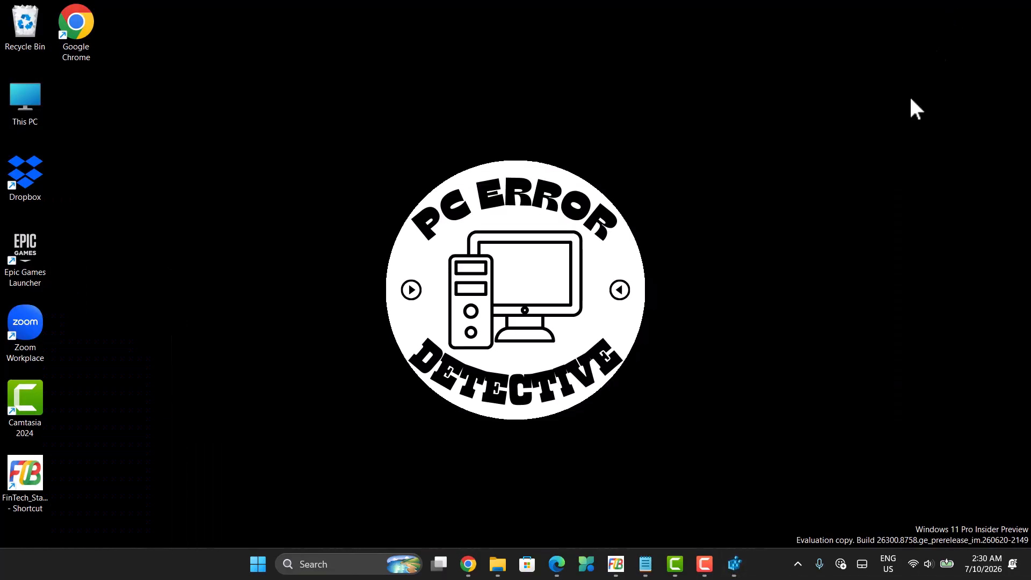
pyautogui.click(345, 565)
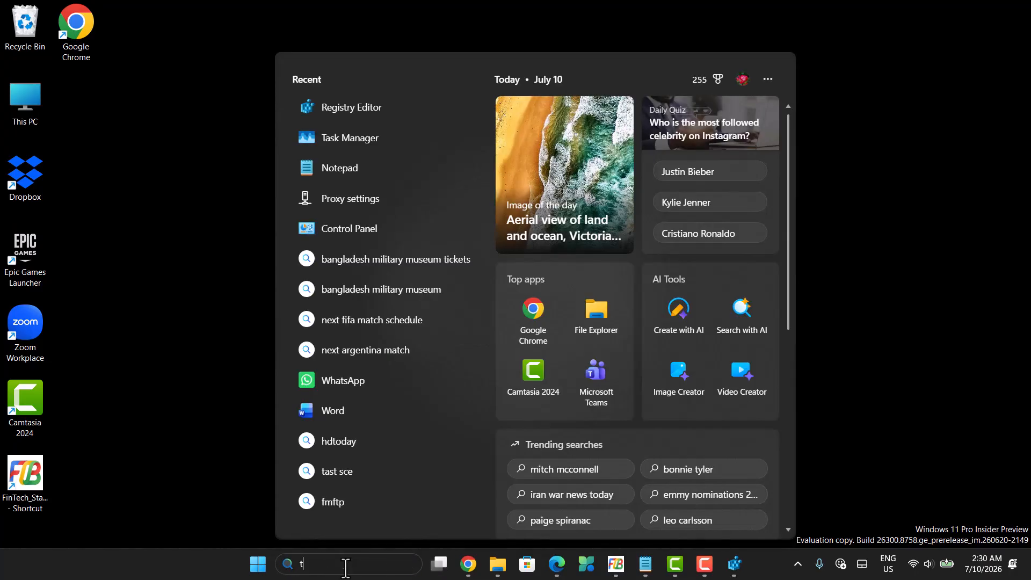
pyautogui.write('task')
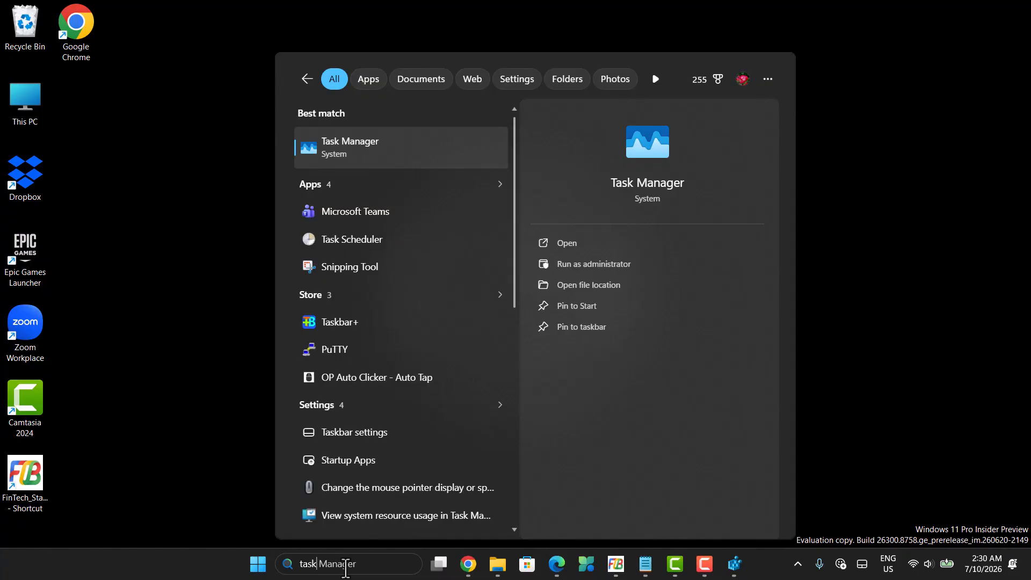
pyautogui.click(581, 240)
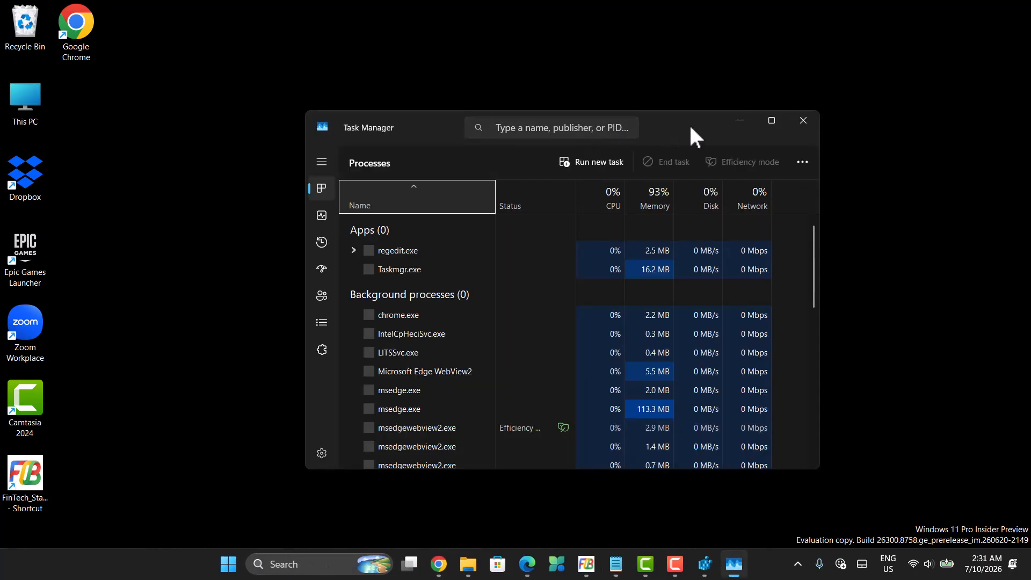
# Restart the Windows Explorer process from the Task Manager process list.
pyautogui.moveTo(689, 128); pyautogui.dragTo(633, 92)
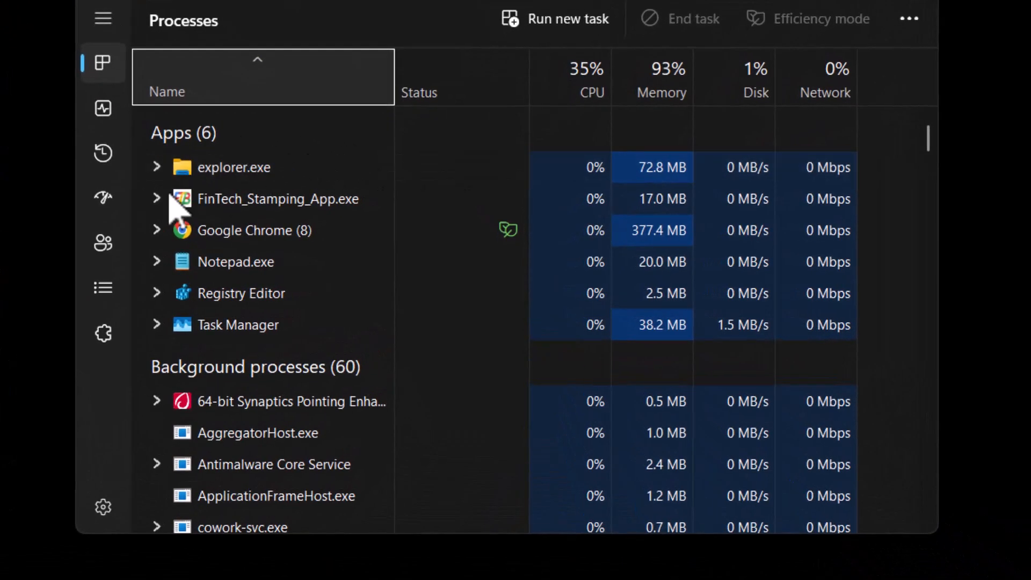
pyautogui.scroll(-1, 237, 379)
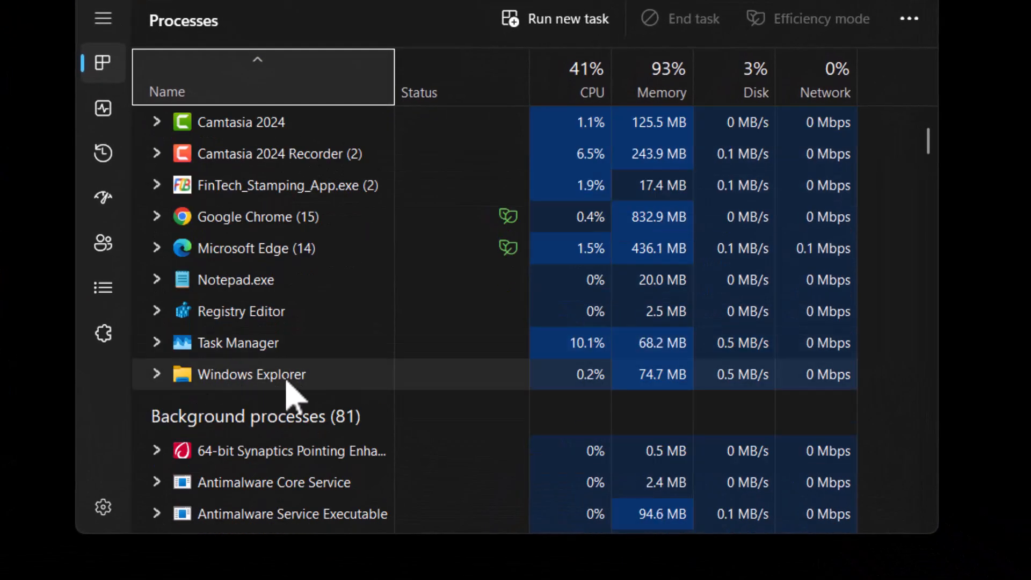
pyautogui.scroll(-1, 320, 394)
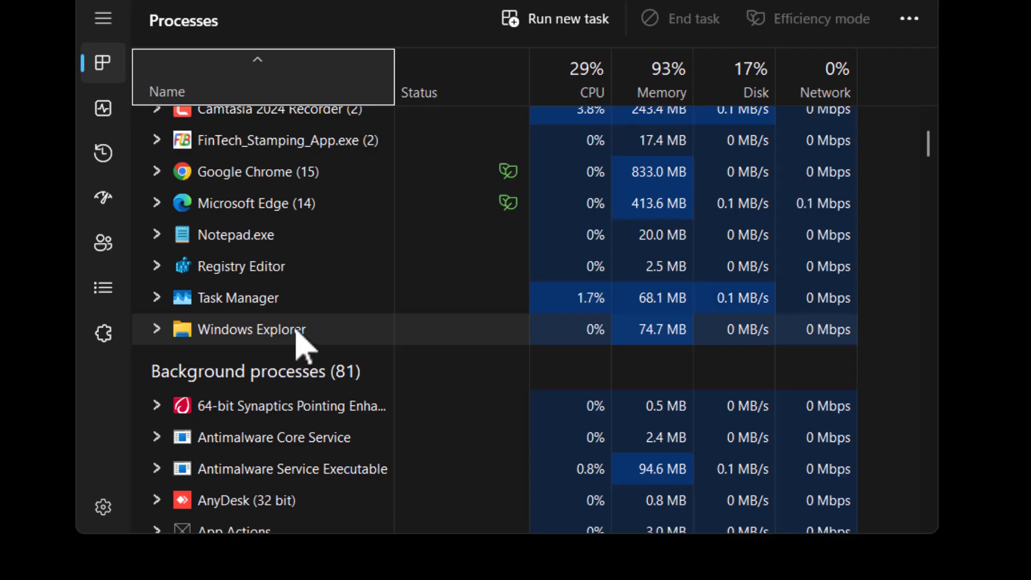
pyautogui.click(297, 332)
pyautogui.rightClick(297, 331)
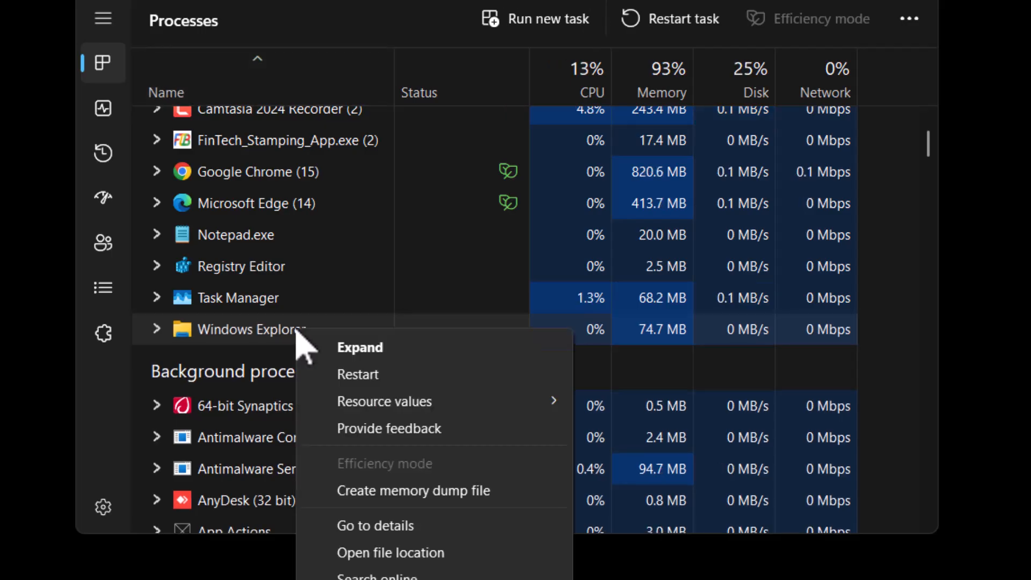
pyautogui.click(387, 376)
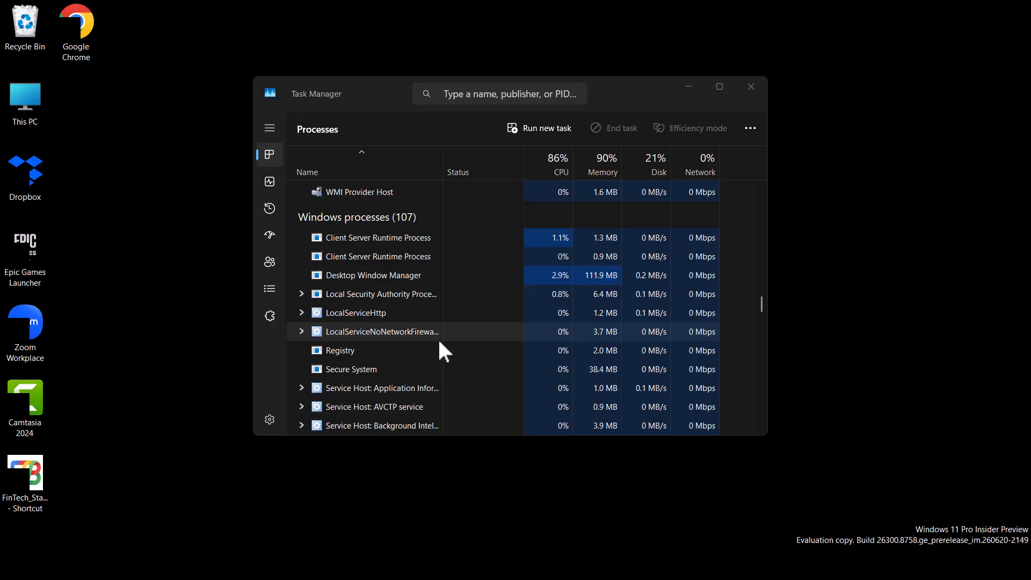
# Close Task Manager.
pyautogui.scroll(2, 439, 342)
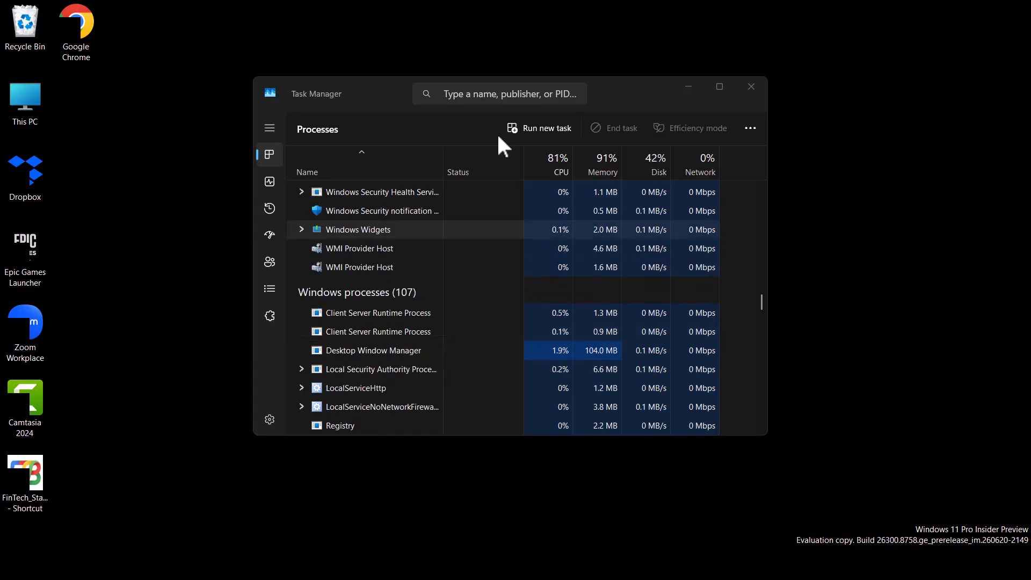
pyautogui.scroll(13, 445, 328)
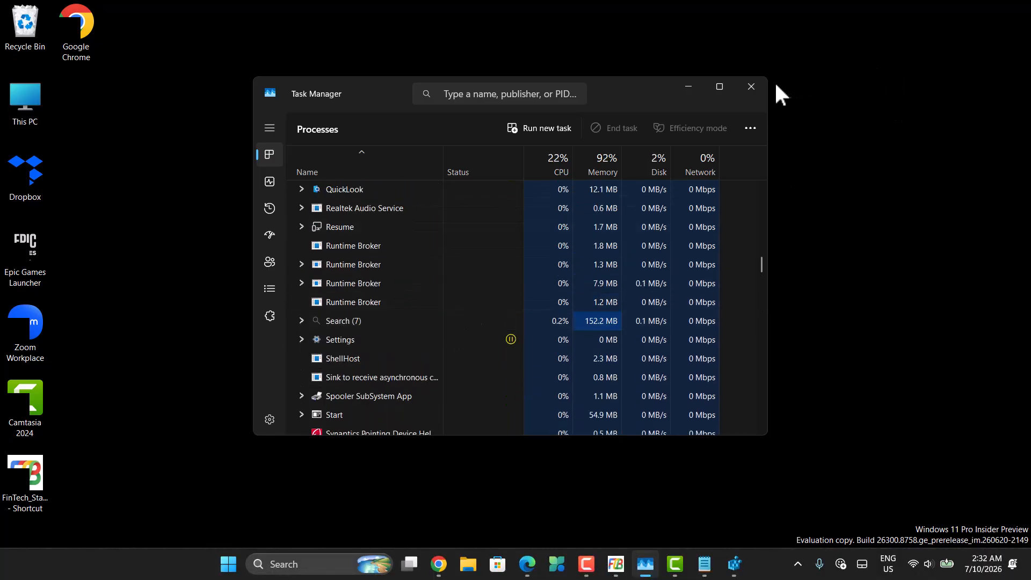
pyautogui.click(759, 88)
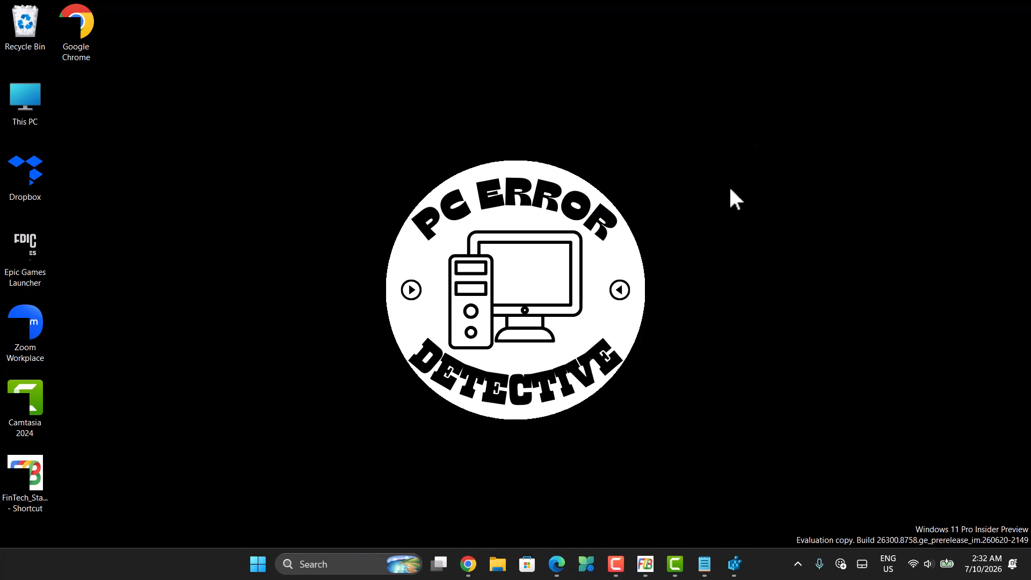
# Return to Registry Editor and delete the 29 value from the Shell Icons key.
pyautogui.click(734, 563)
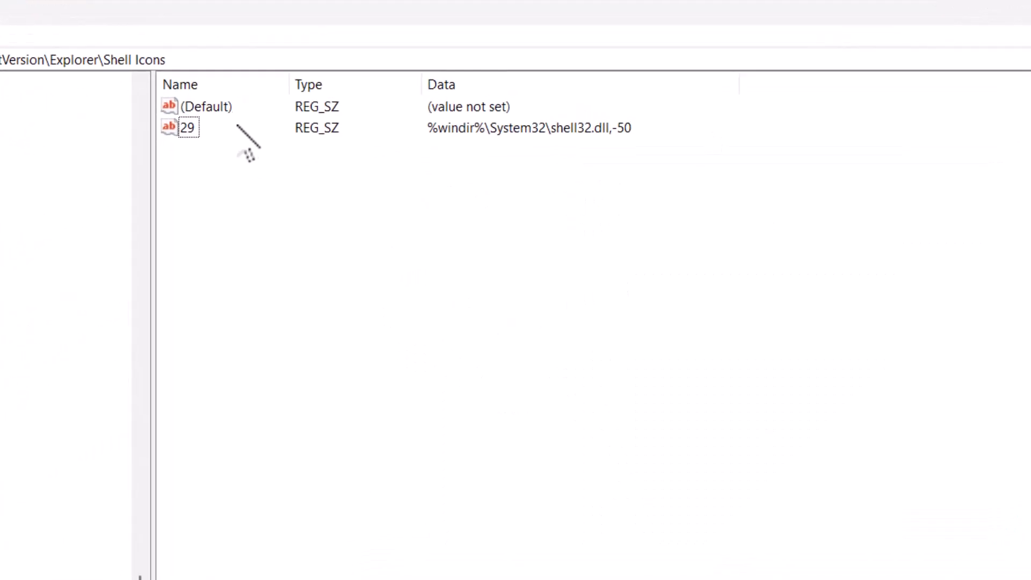
pyautogui.rightClick(177, 136)
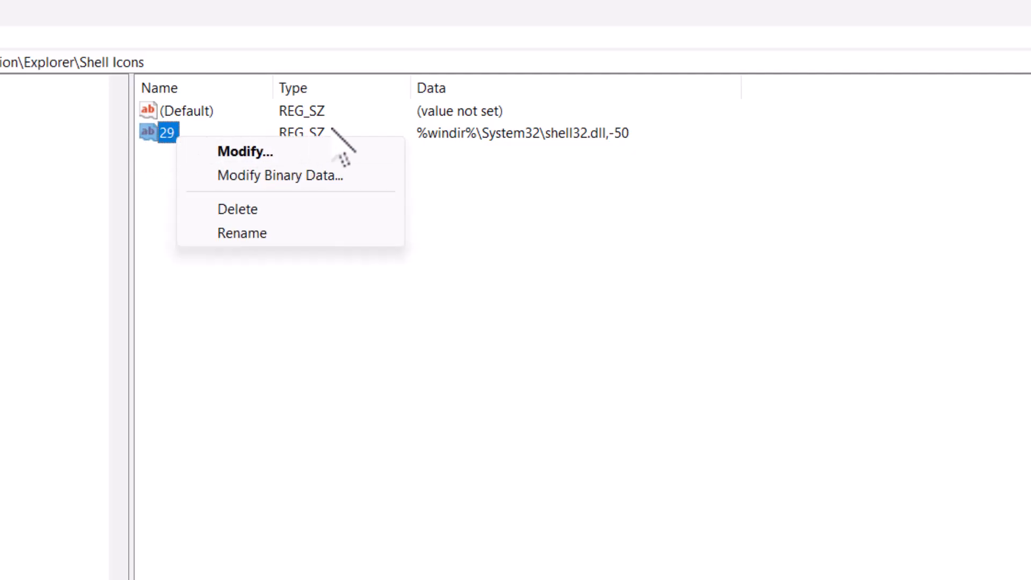
pyautogui.click(266, 209)
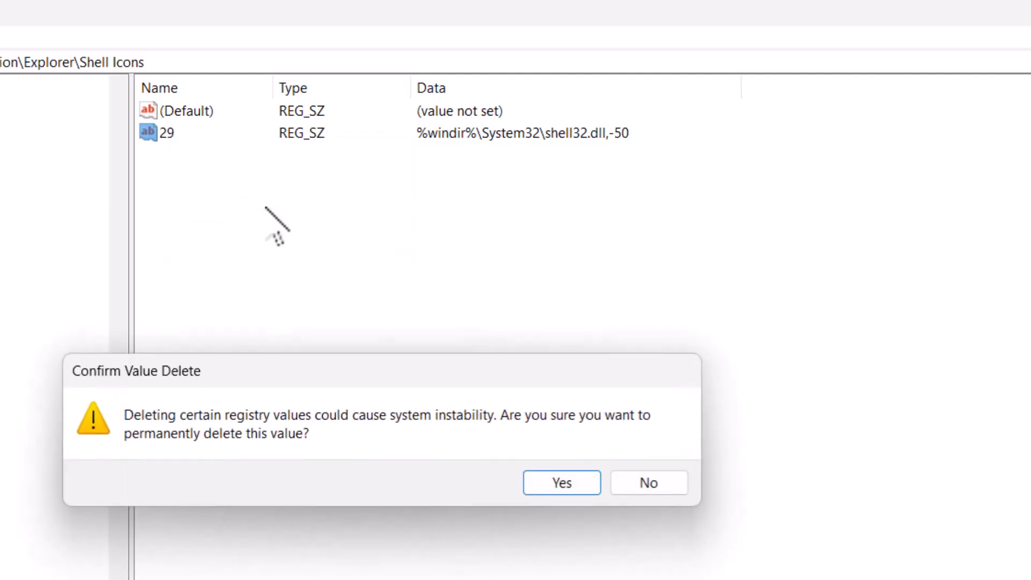
pyautogui.click(562, 482)
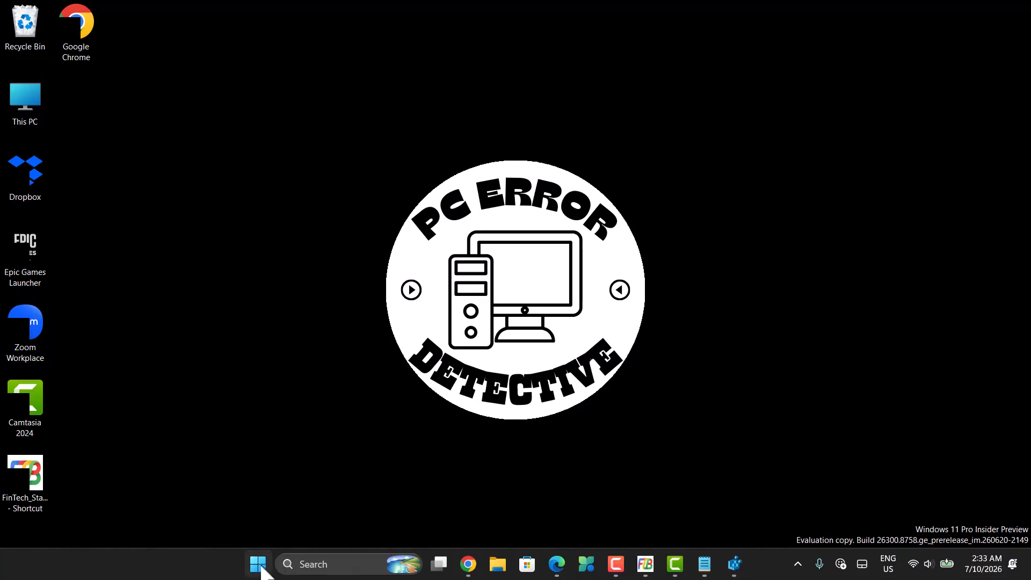
pyautogui.click(258, 563)
pyautogui.click(614, 527)
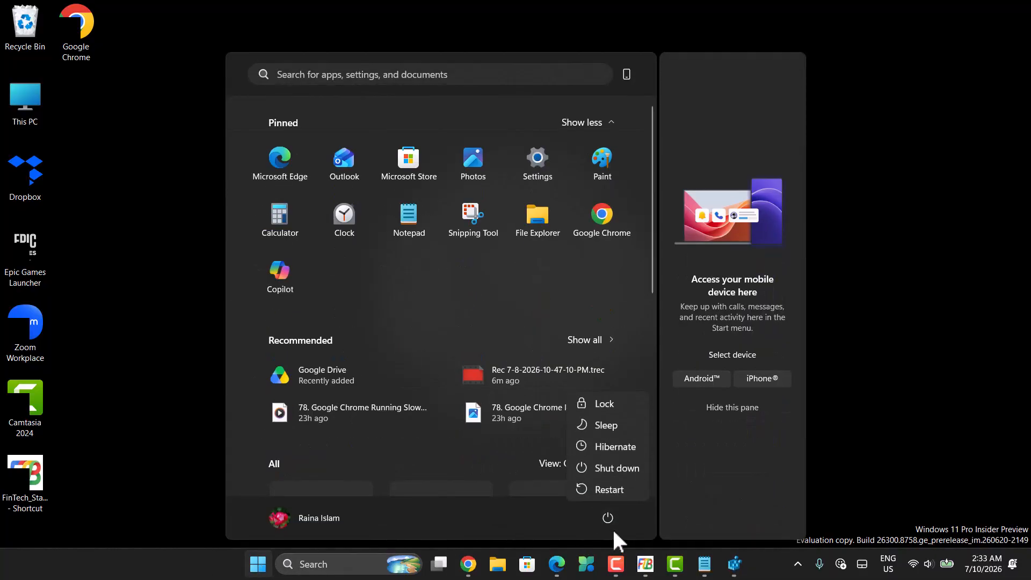
pyautogui.click(840, 368)
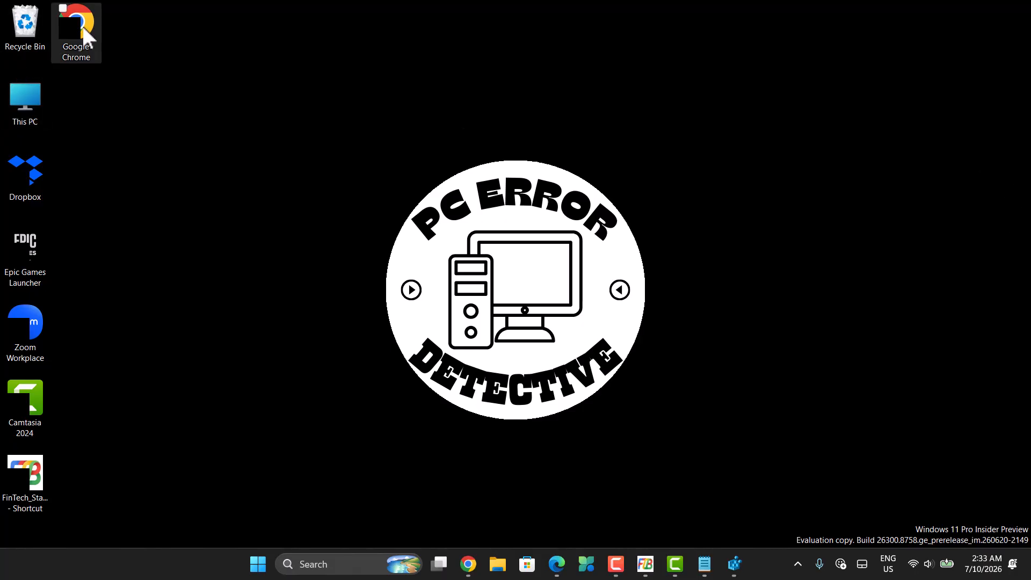